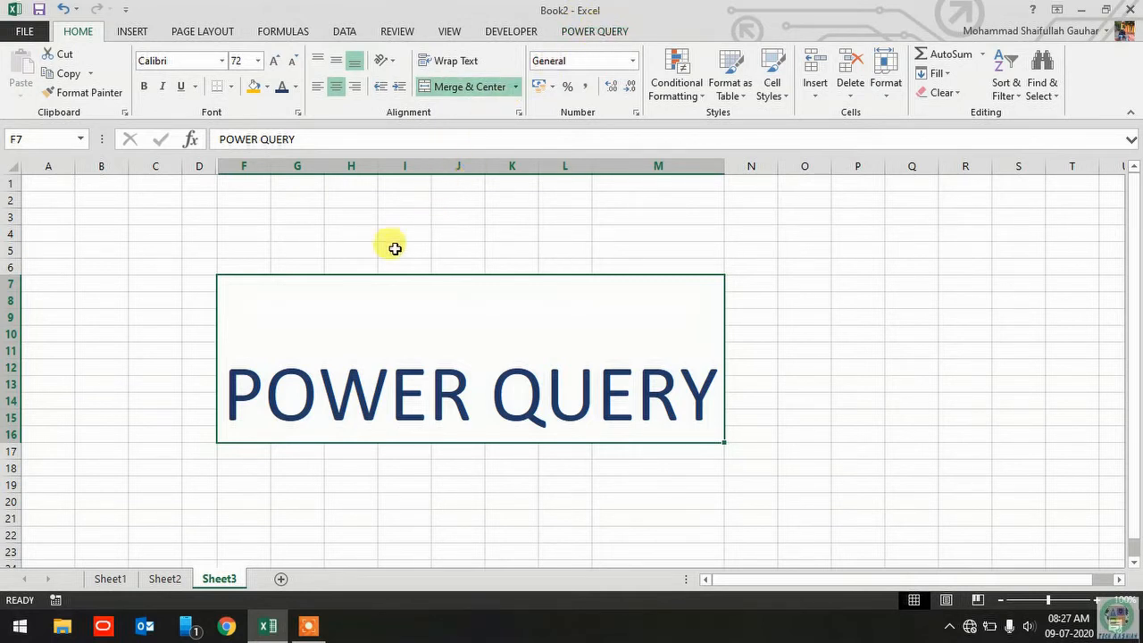
Step: Examine the monthly product data on Sheet1 and Sheet2 to compare the two tables
click(117, 581)
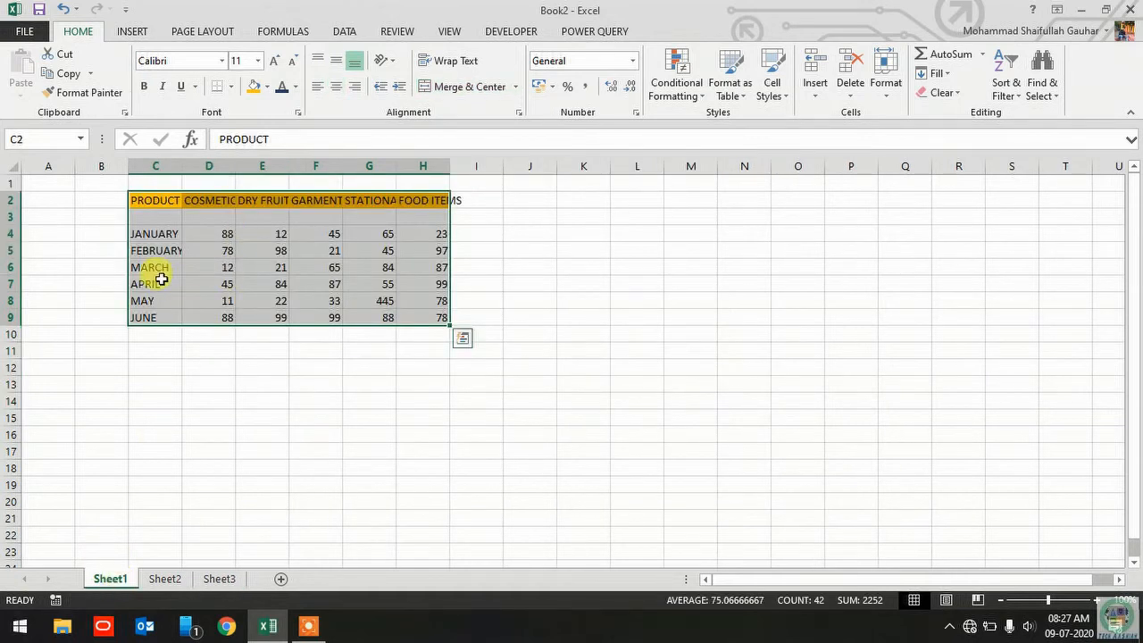
click(181, 582)
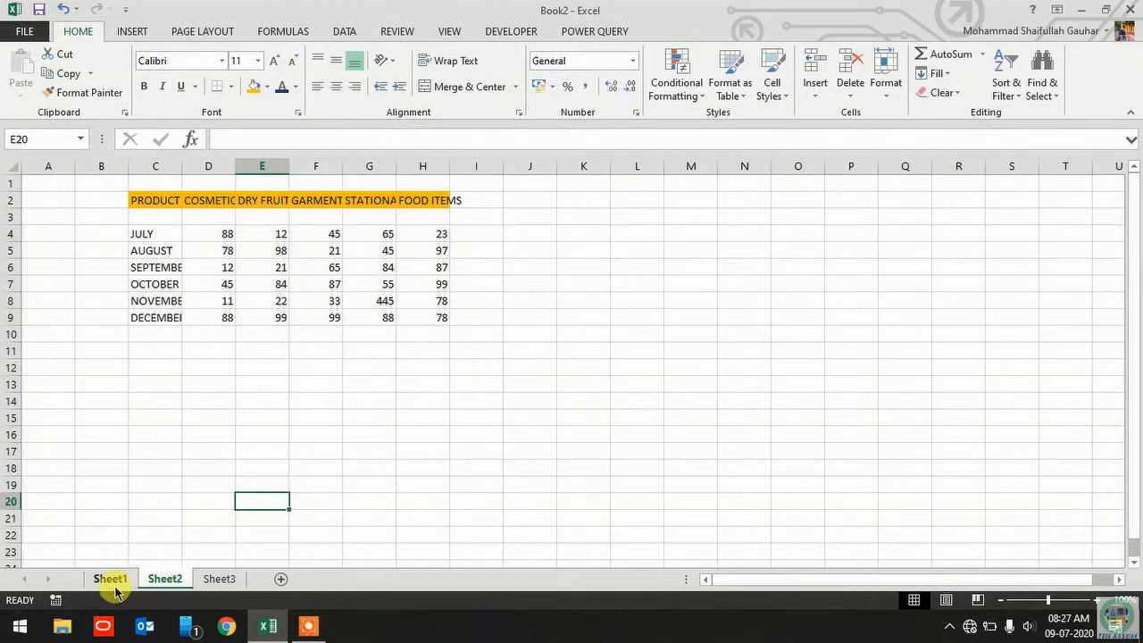
click(112, 580)
drag(209, 451, 209, 435)
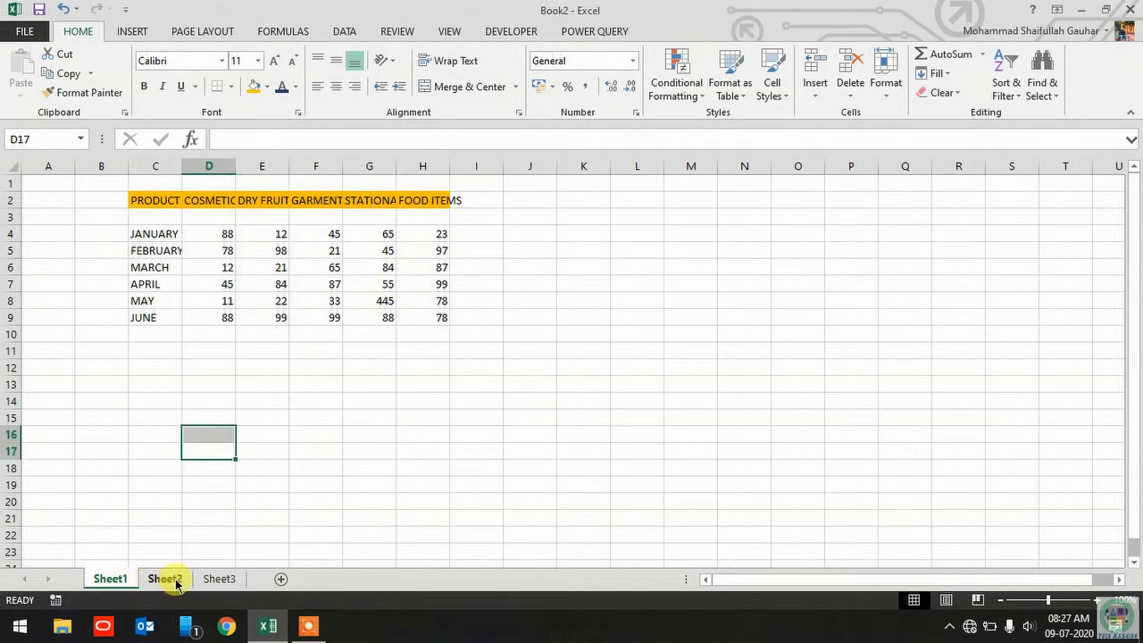
click(176, 582)
click(112, 583)
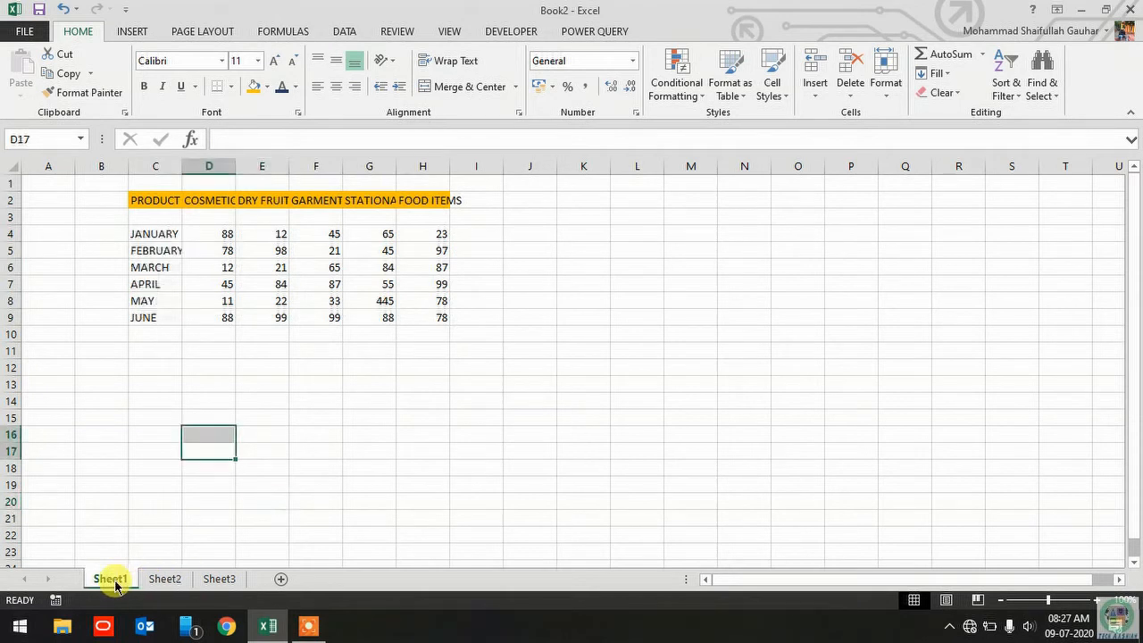
Step: Delete the POWER QUERY title worksheet, Sheet3, from the workbook
click(219, 581)
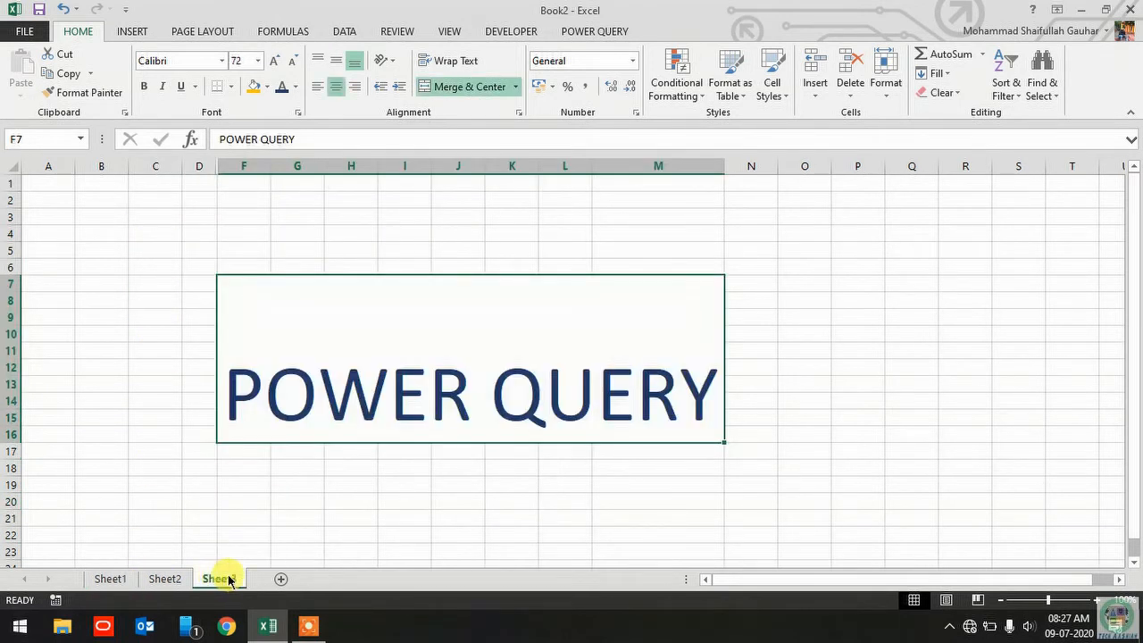
right_click(219, 578)
click(269, 400)
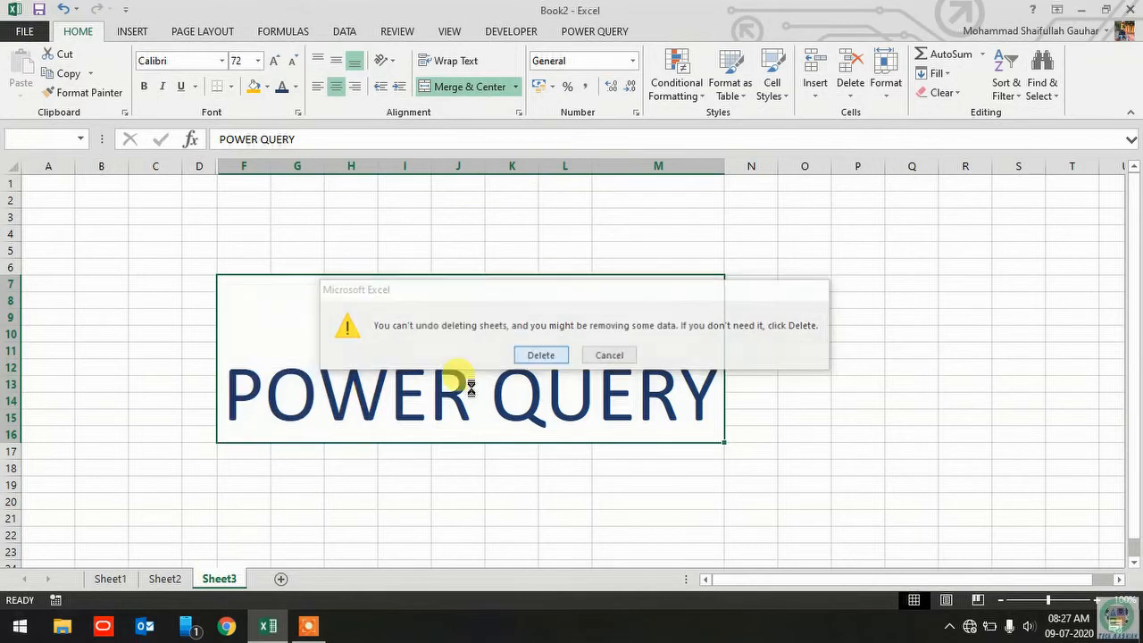
click(544, 355)
Step: Import Sheet1's range C2:H9 into Power Query as a table with headers and load the query to a new worksheet
click(110, 579)
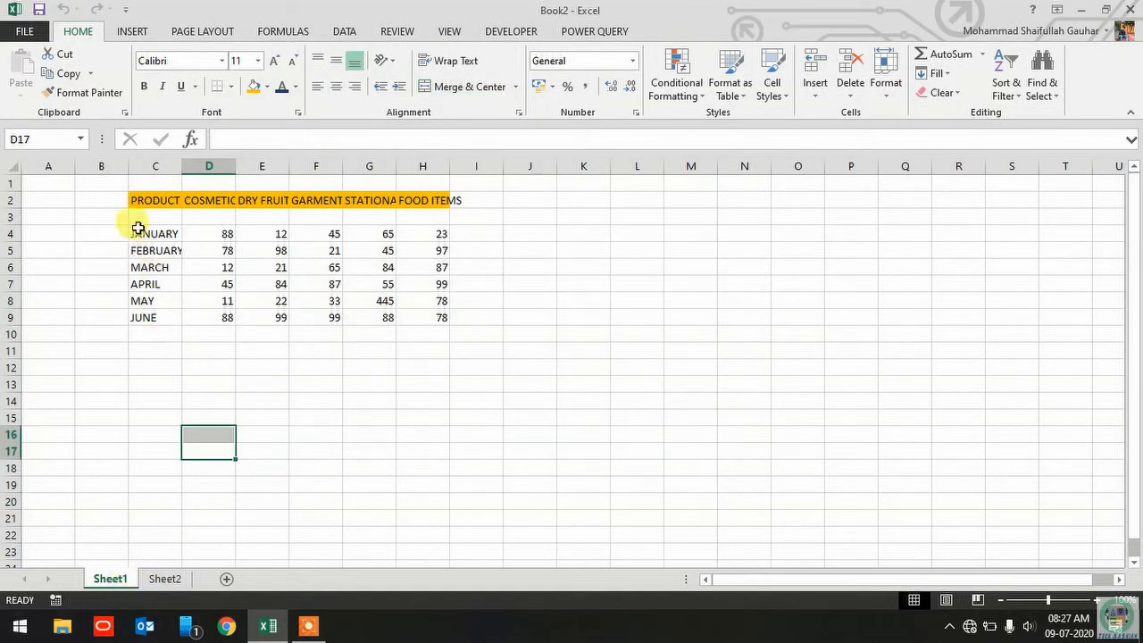
click(136, 198)
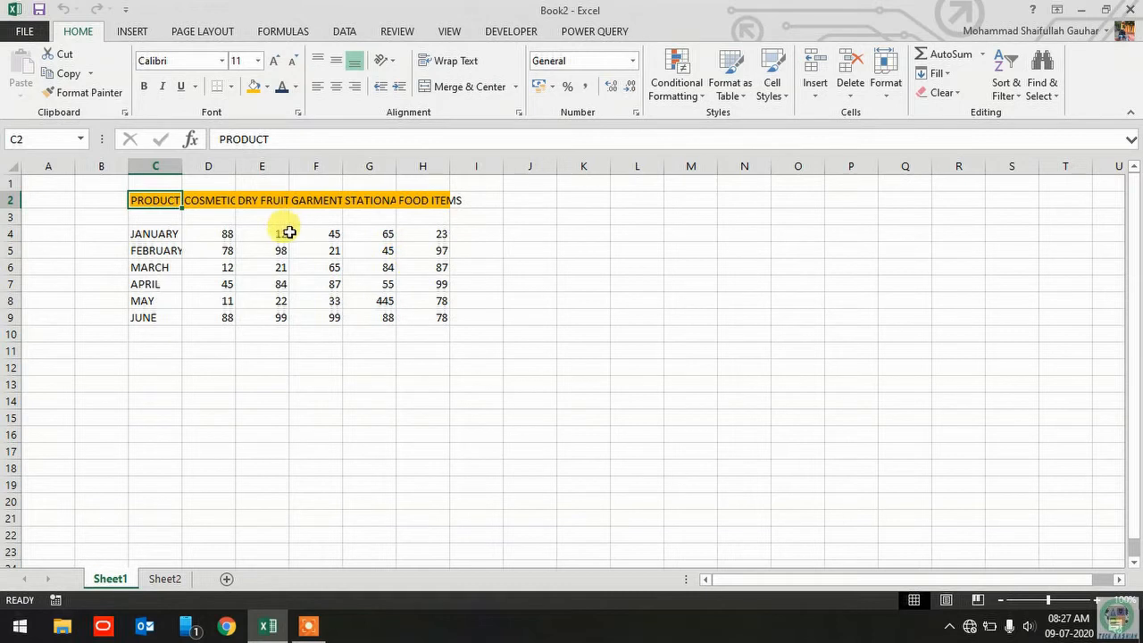
click(582, 36)
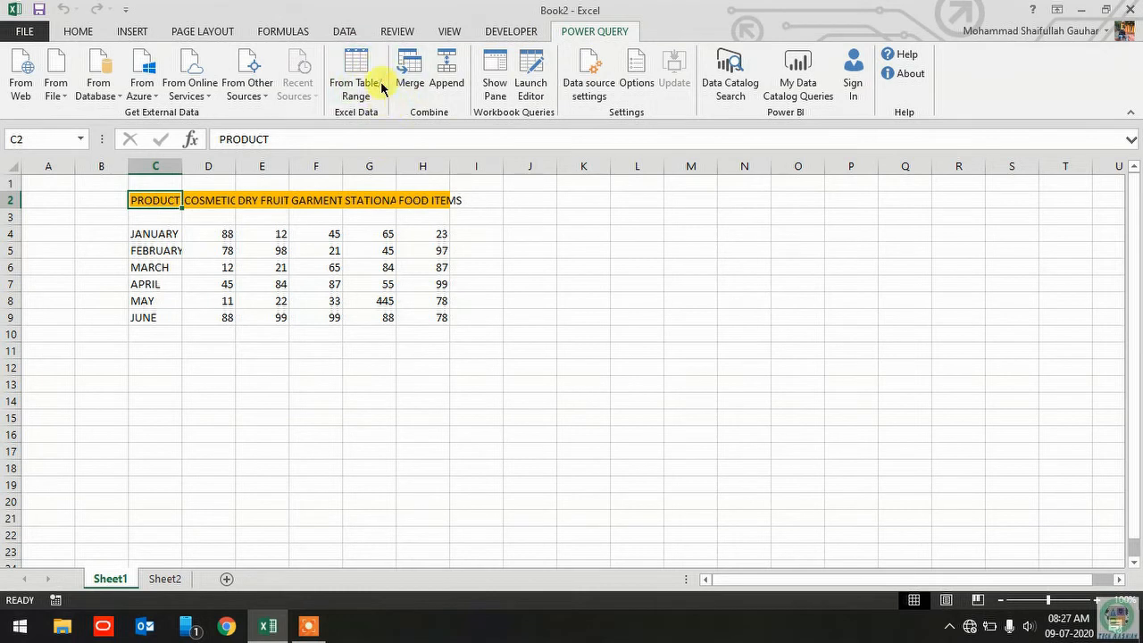
click(351, 87)
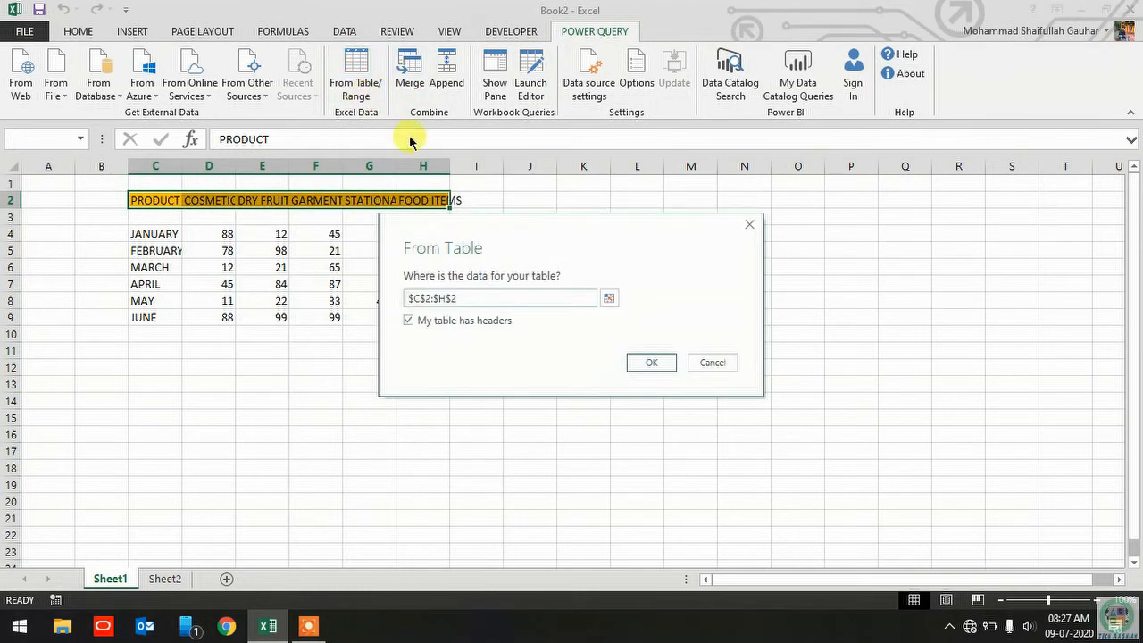
click(608, 297)
drag(605, 319, 818, 254)
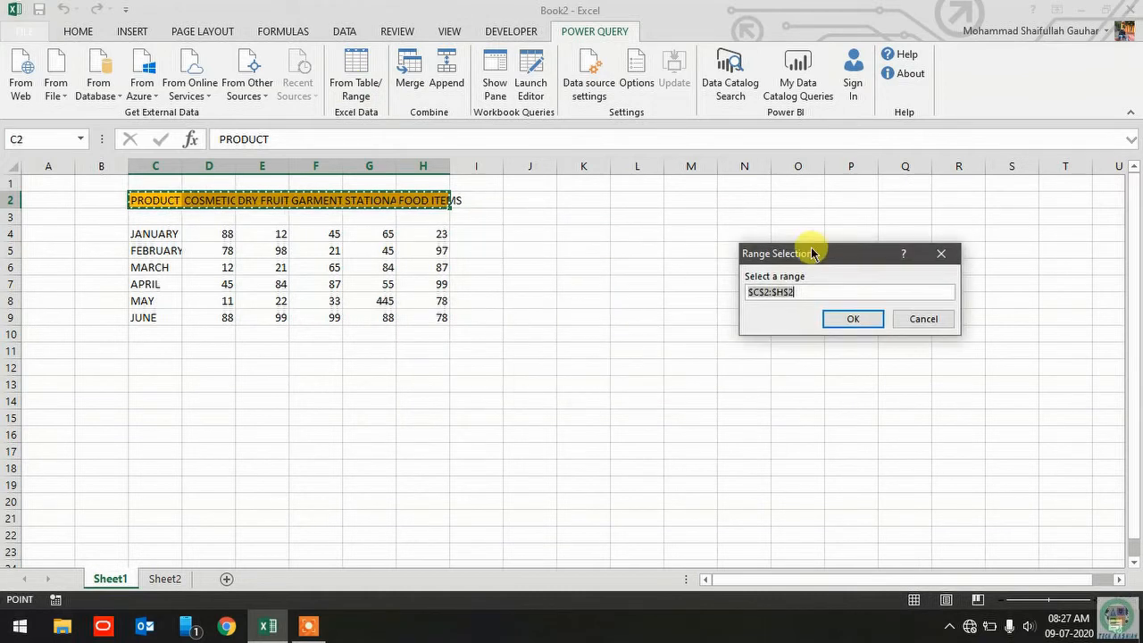
click(153, 202)
drag(153, 202, 443, 321)
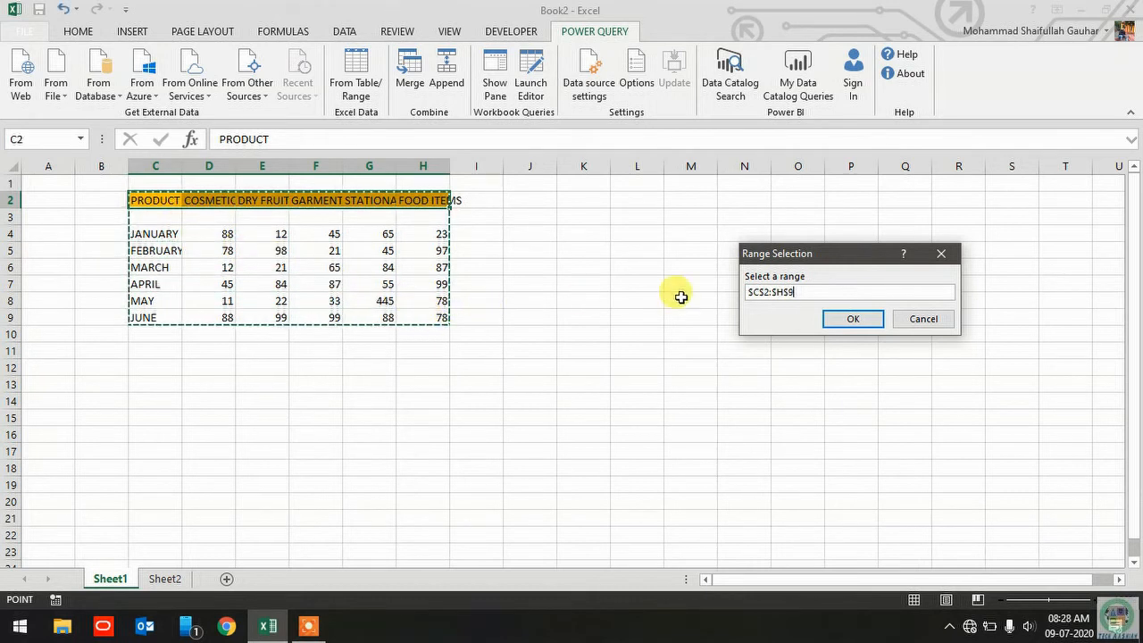
click(873, 322)
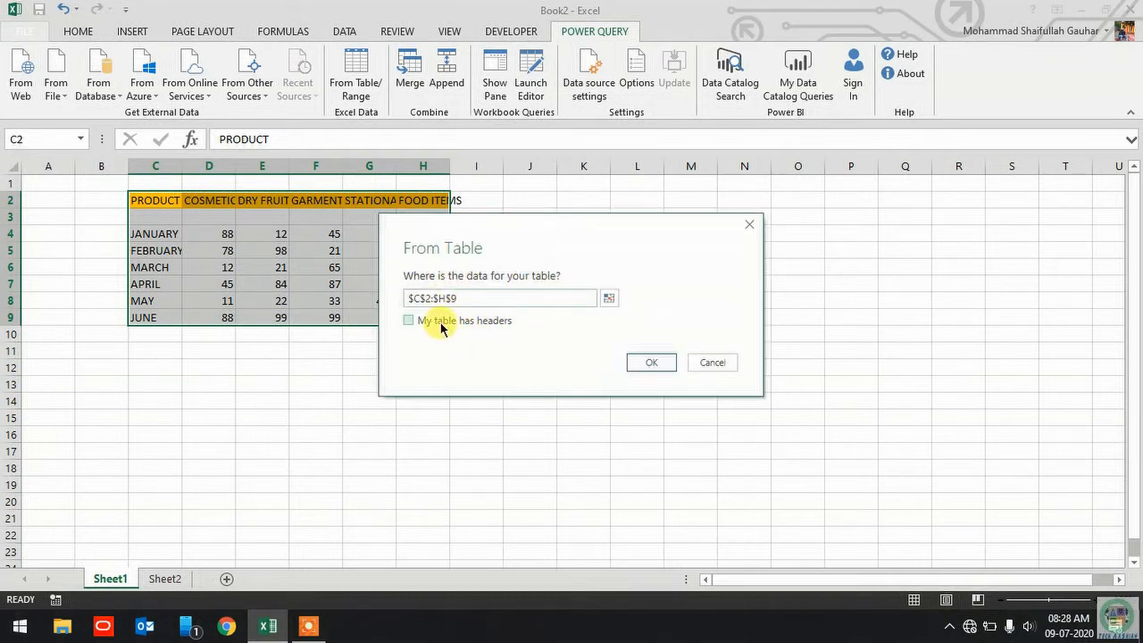
click(665, 361)
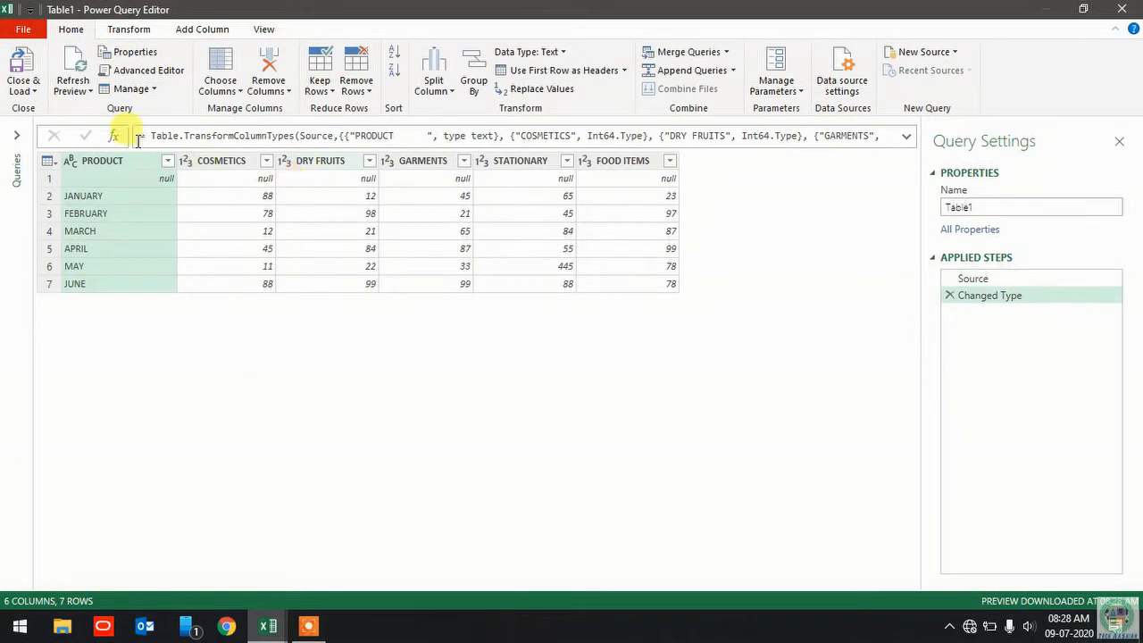
click(25, 62)
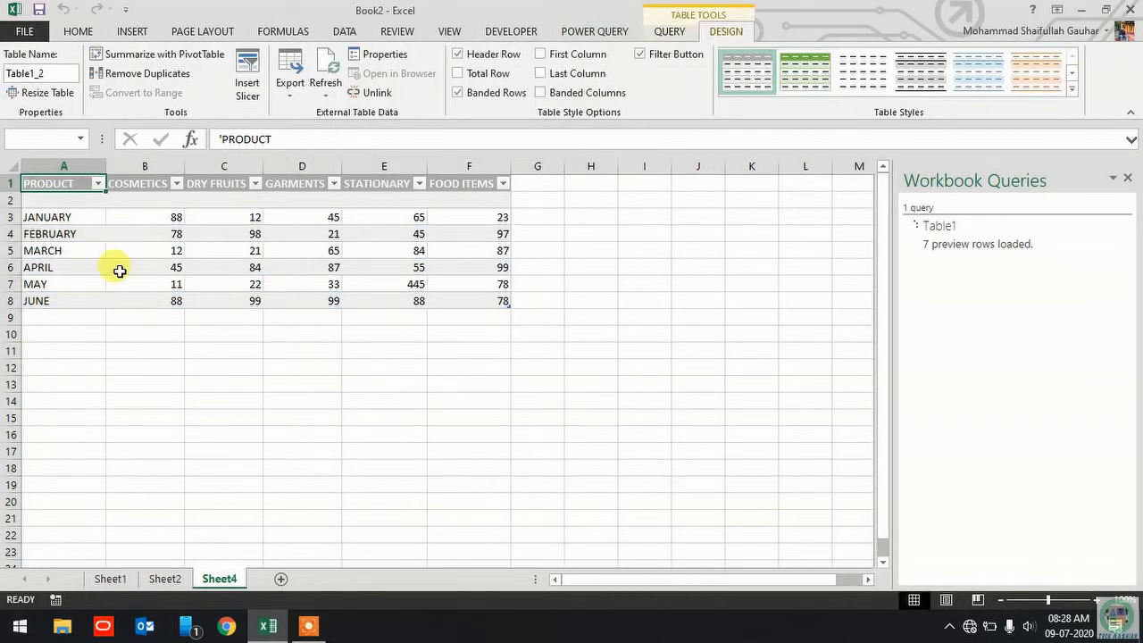
Step: Import Sheet2's July to December data, range C2:H9, into Power Query with headers and load it to a new worksheet
click(168, 582)
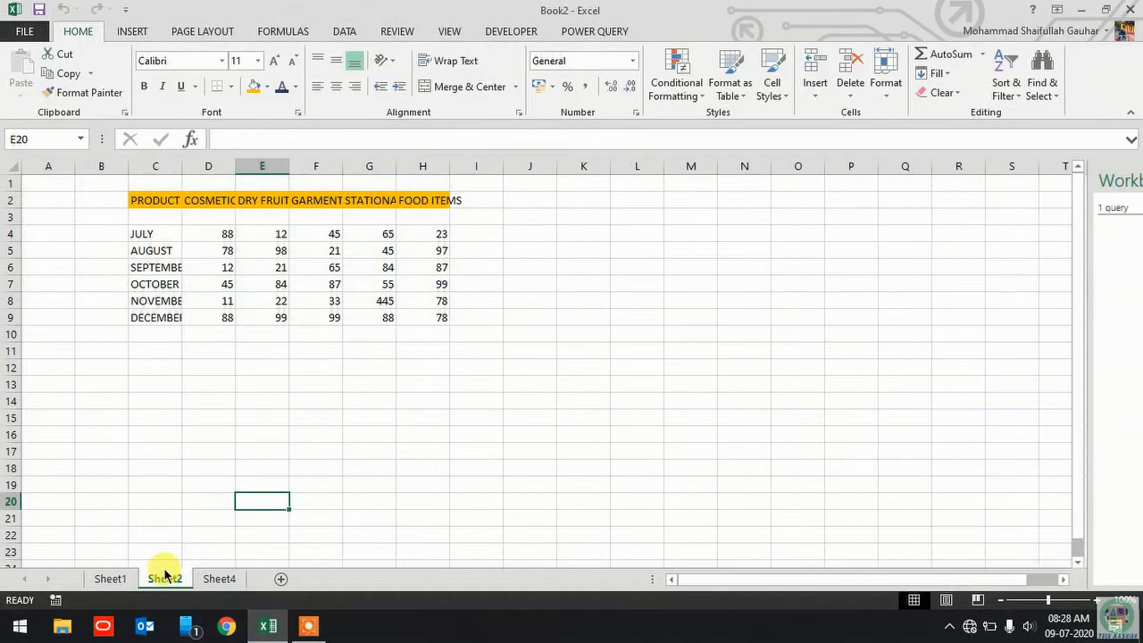
click(590, 34)
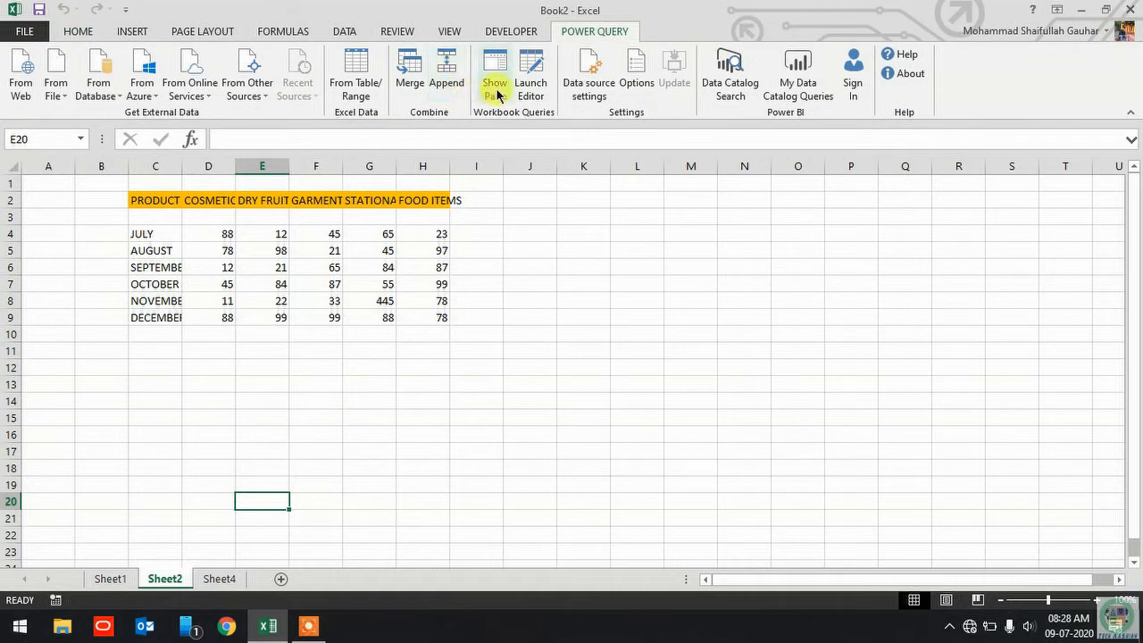
click(368, 85)
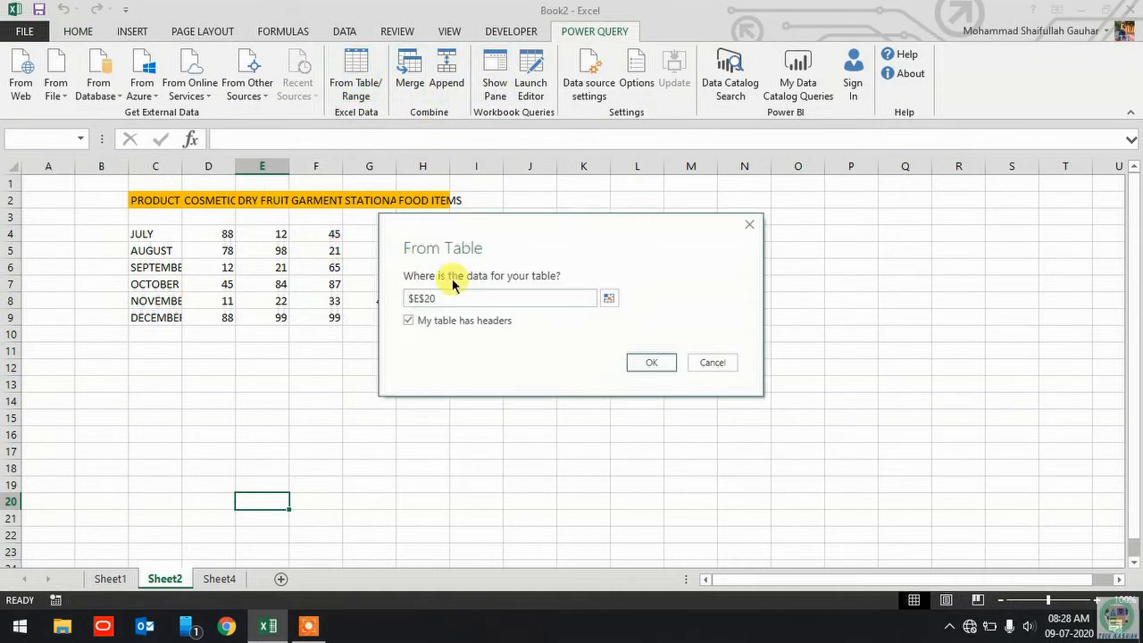
click(610, 300)
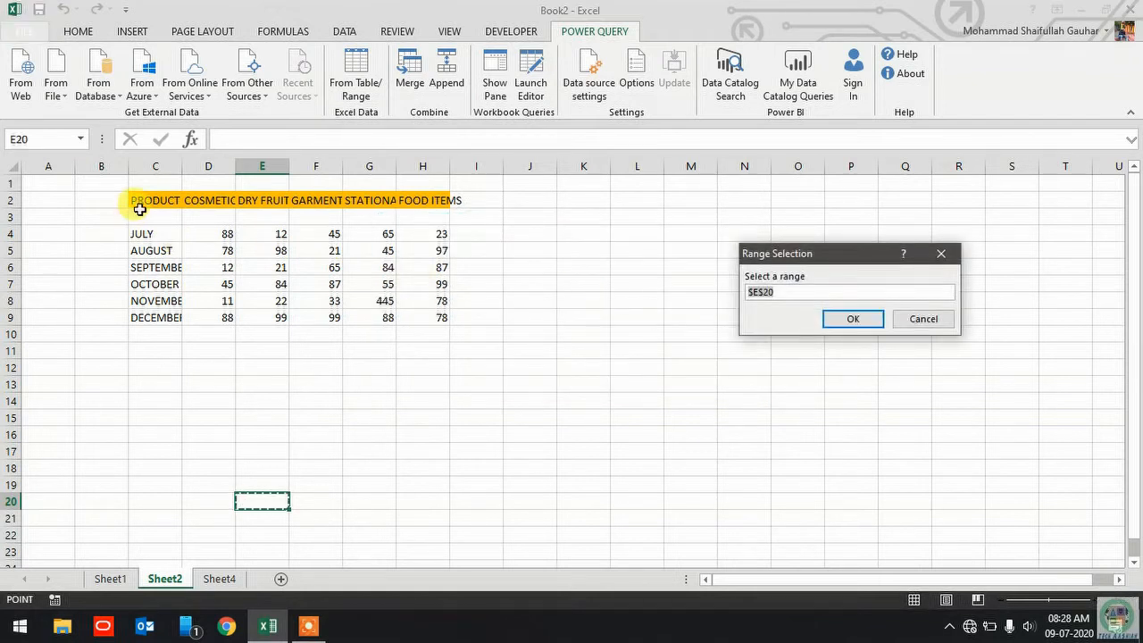
drag(140, 198, 439, 320)
click(875, 320)
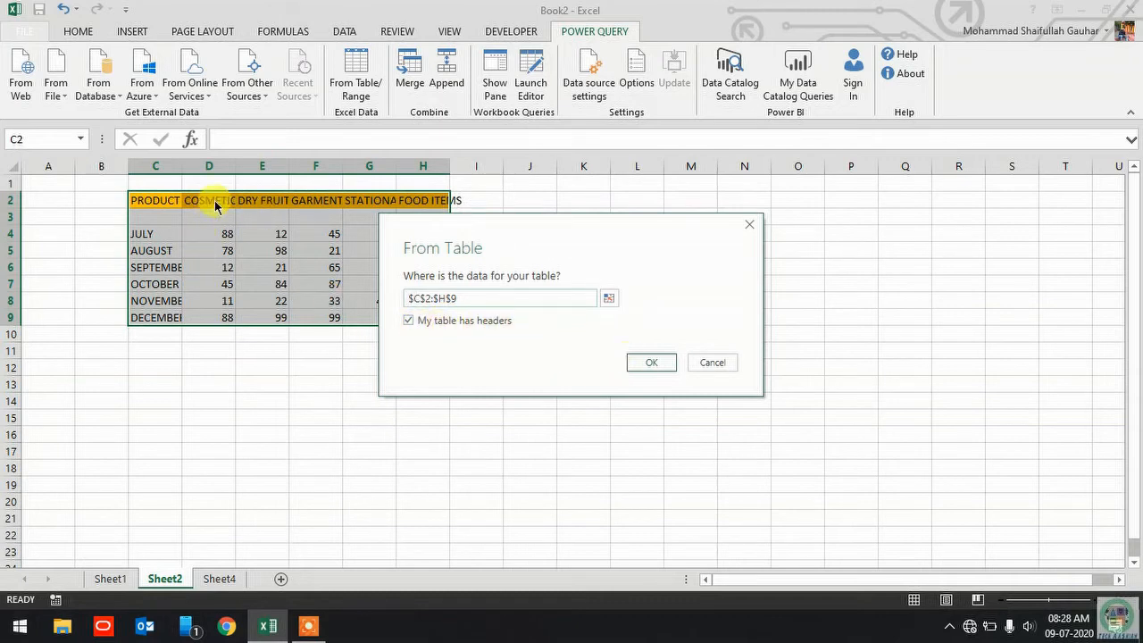
click(655, 364)
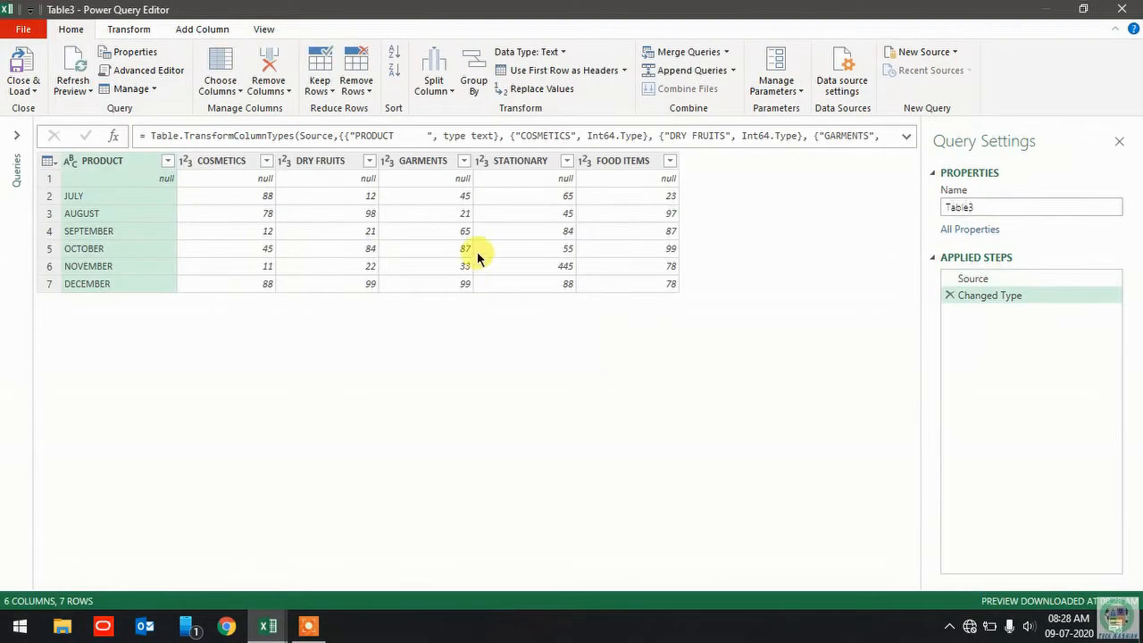
click(23, 68)
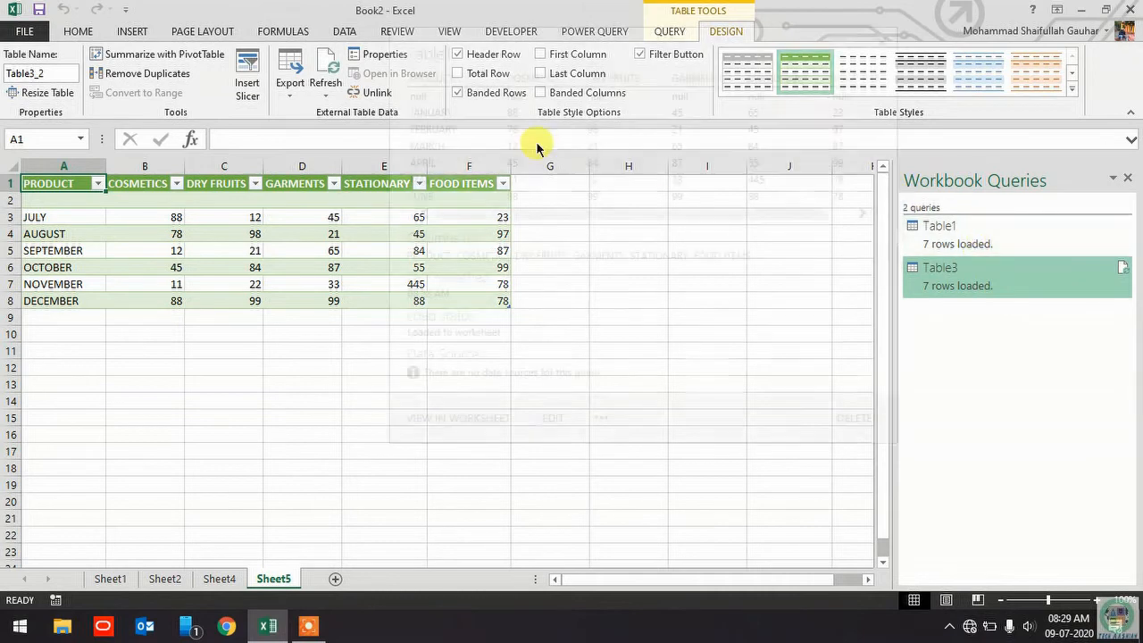
Step: Append the Table1 and Table3 queries using the three or more tables option and load the combined data to a new worksheet
click(258, 372)
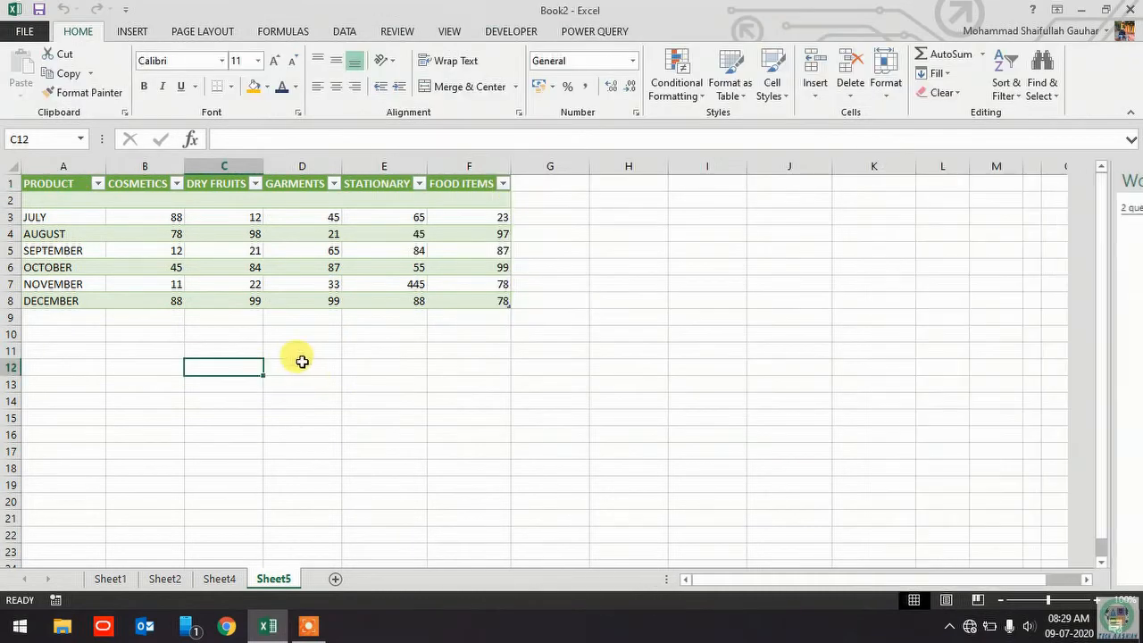
click(259, 382)
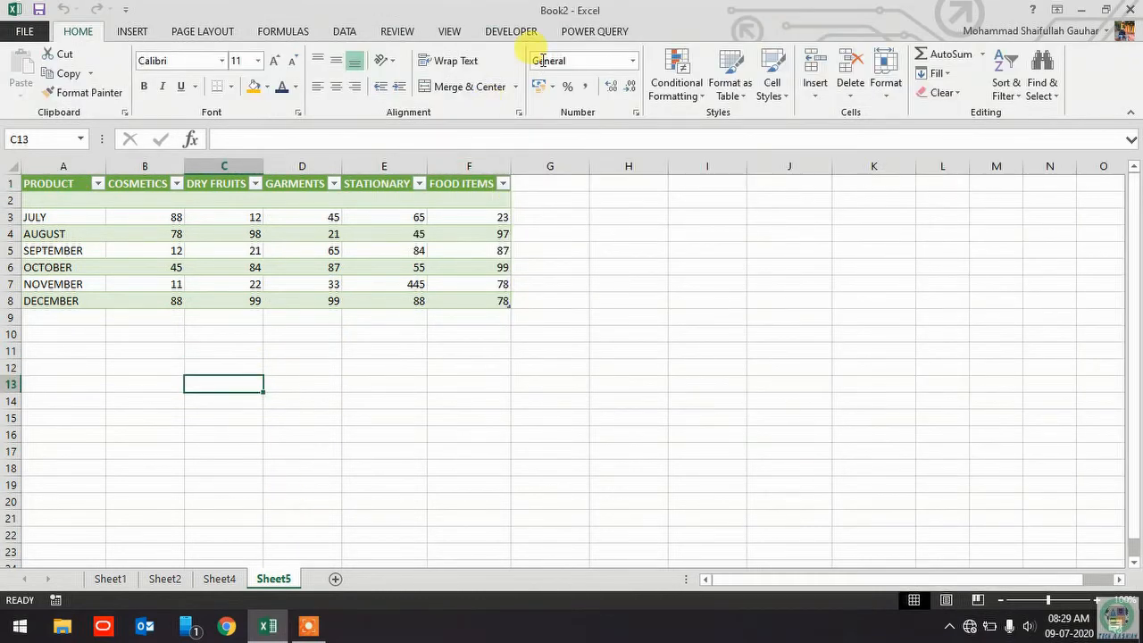
click(586, 31)
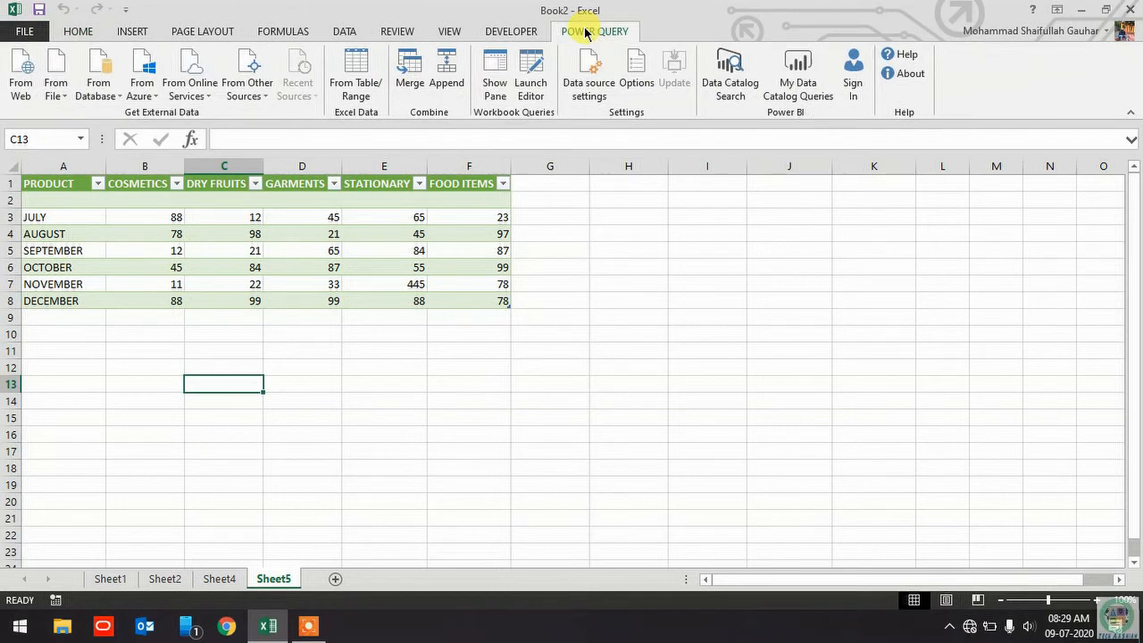
click(447, 78)
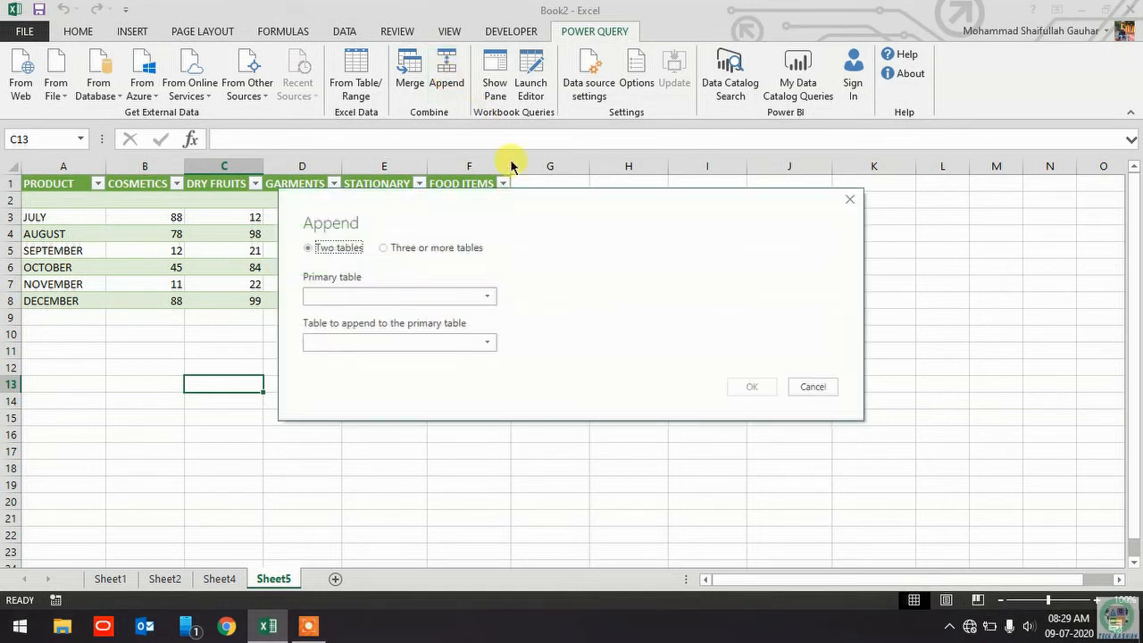
click(396, 251)
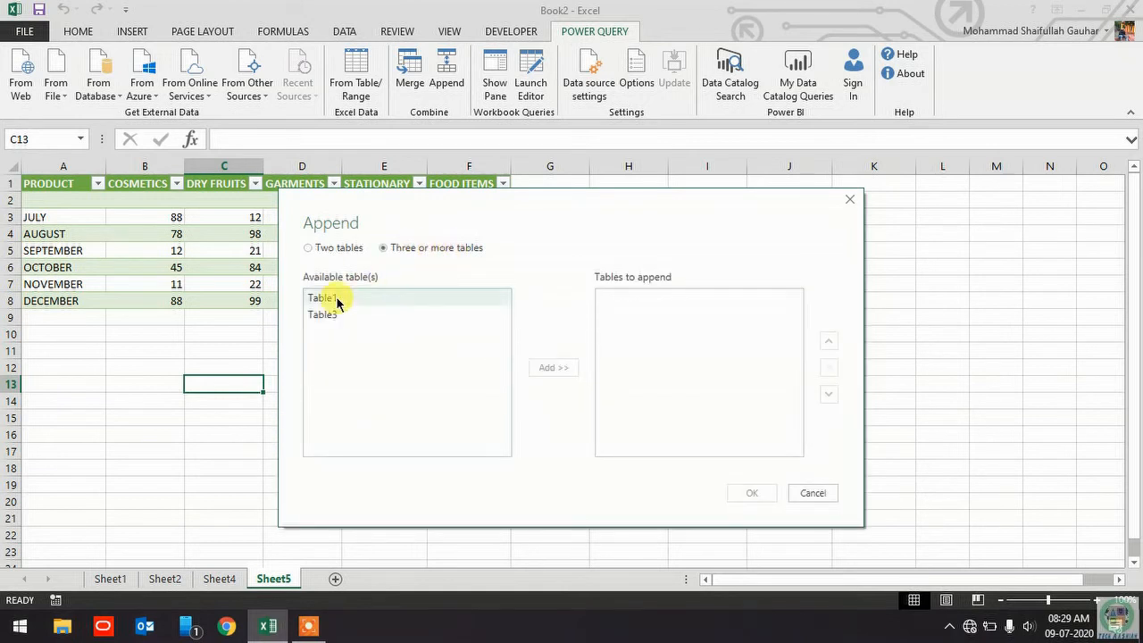
click(420, 300)
click(553, 367)
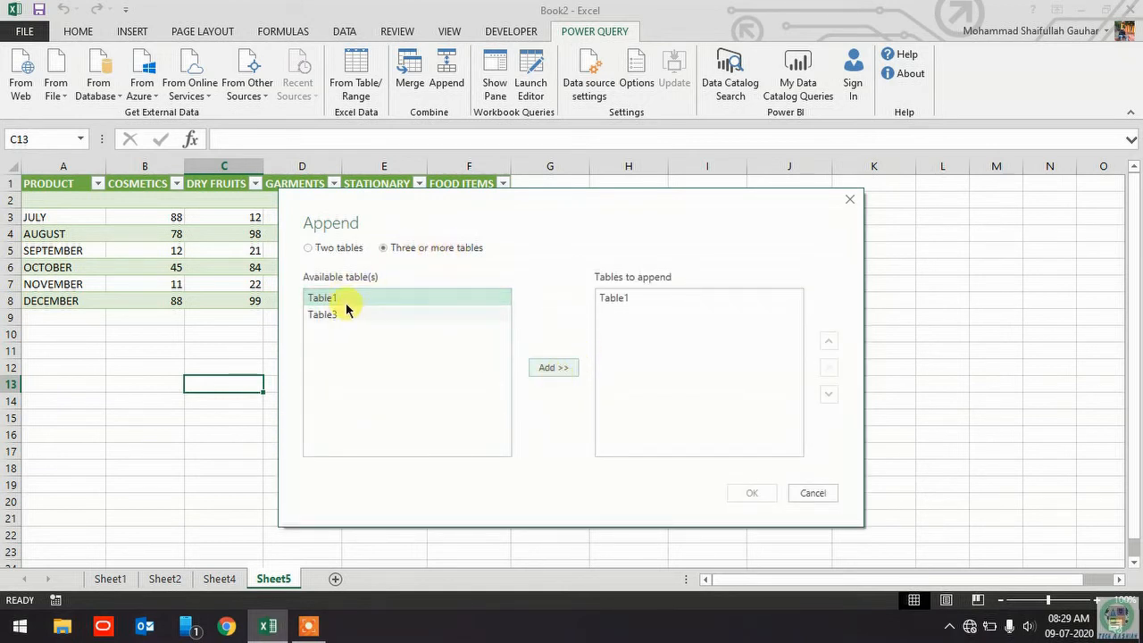
click(323, 315)
click(561, 368)
click(746, 500)
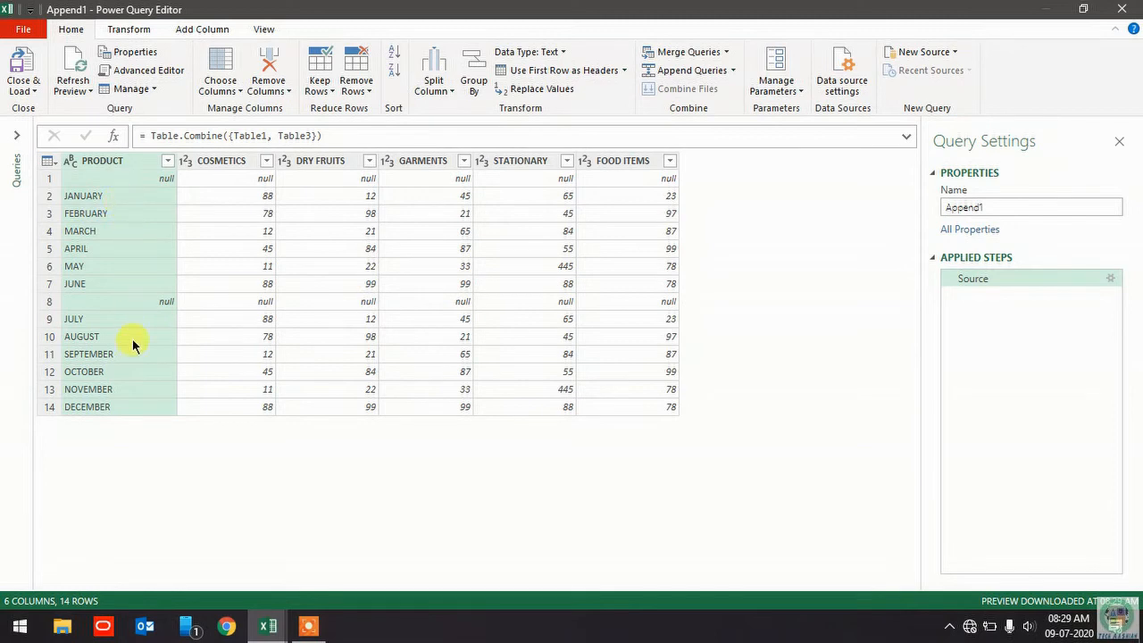
click(23, 70)
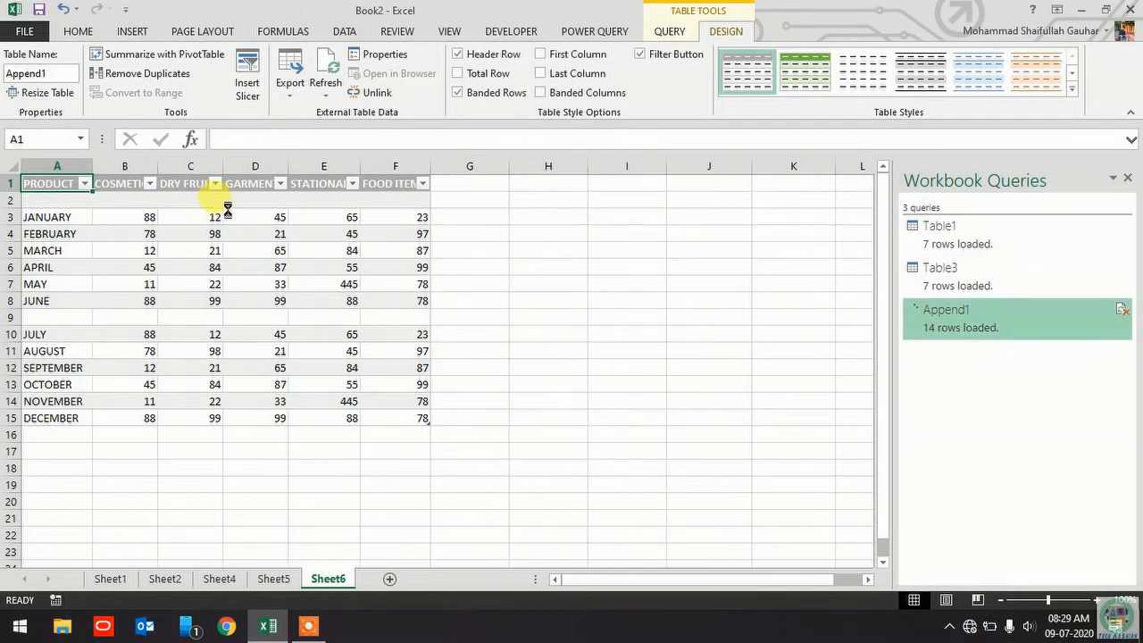
click(53, 213)
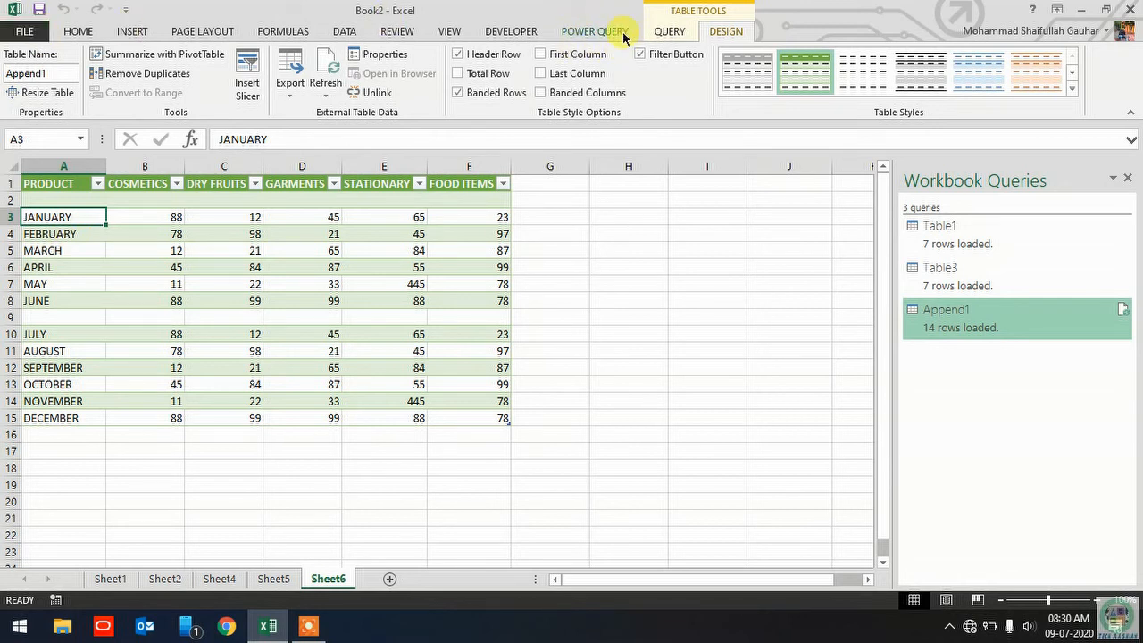
Step: Toggle the Developer main tab in the Customize Ribbon options and apply the settings
click(27, 31)
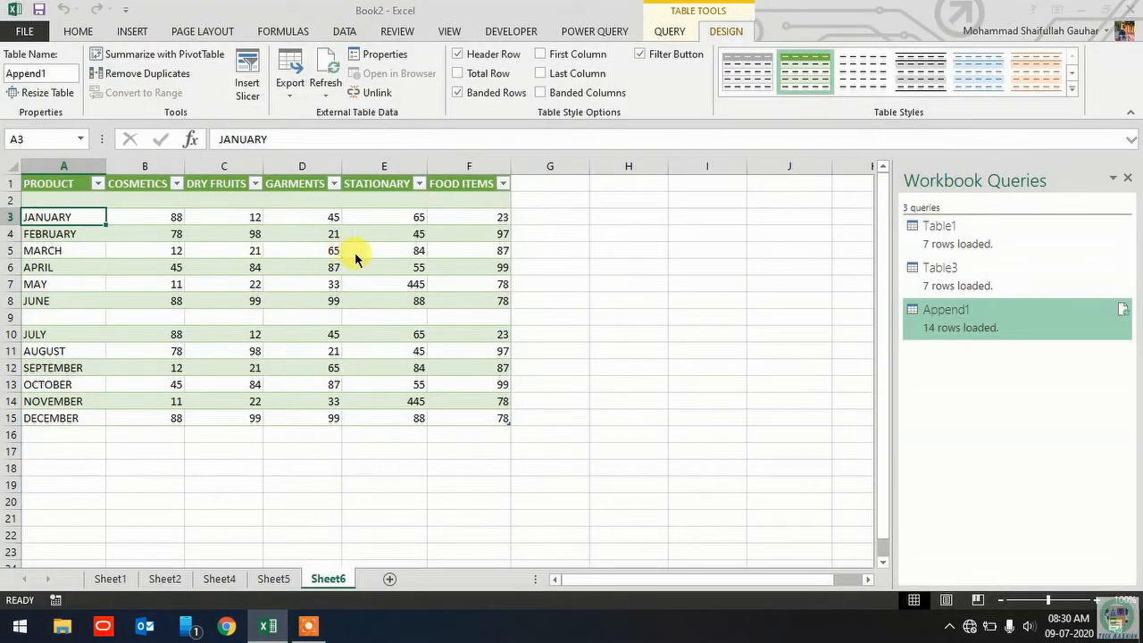
key(alt+f)
key(t)
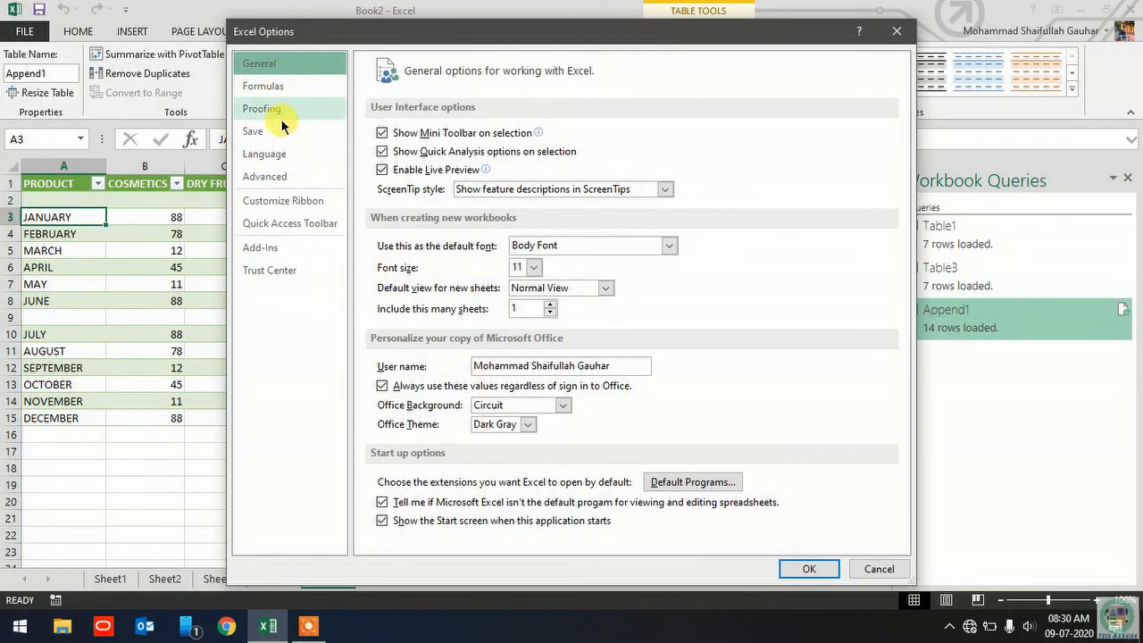
click(297, 224)
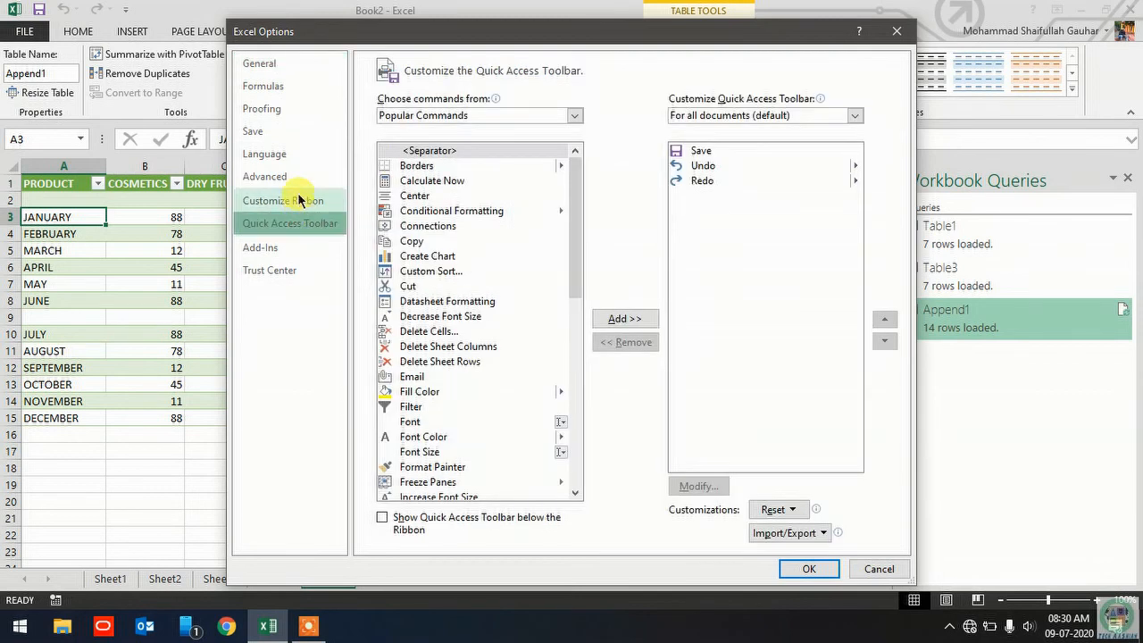
click(300, 200)
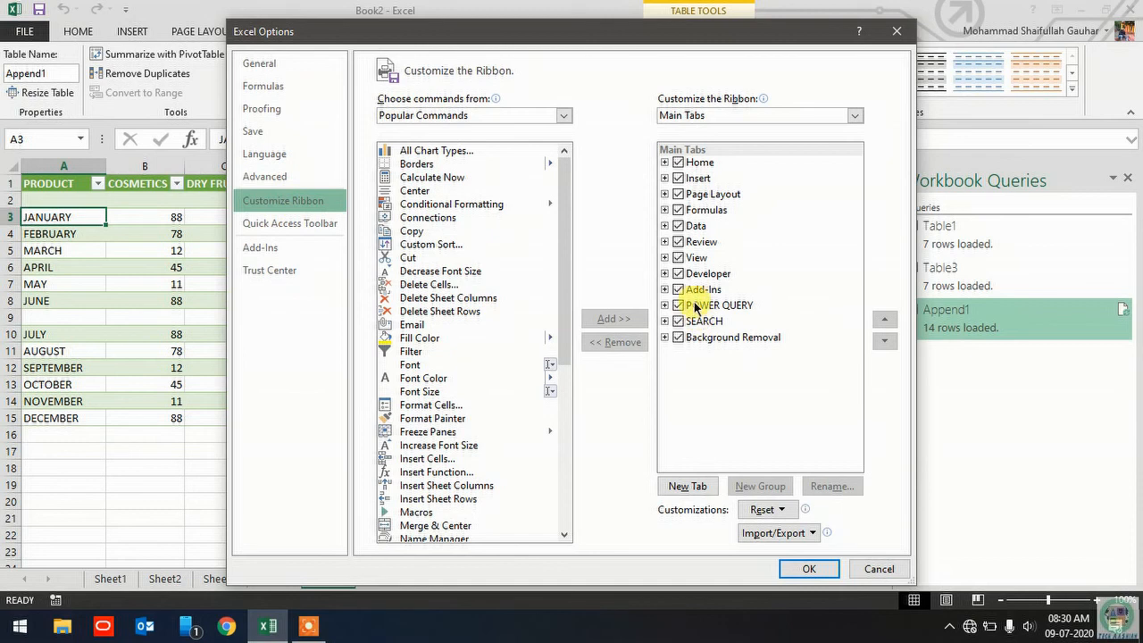
click(679, 275)
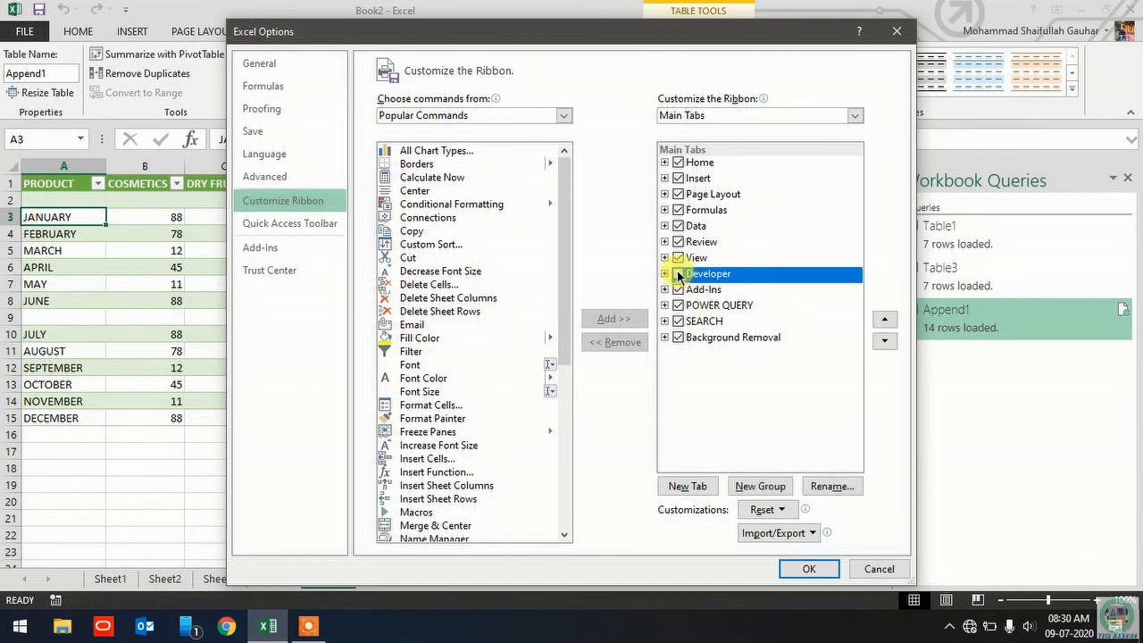
click(809, 569)
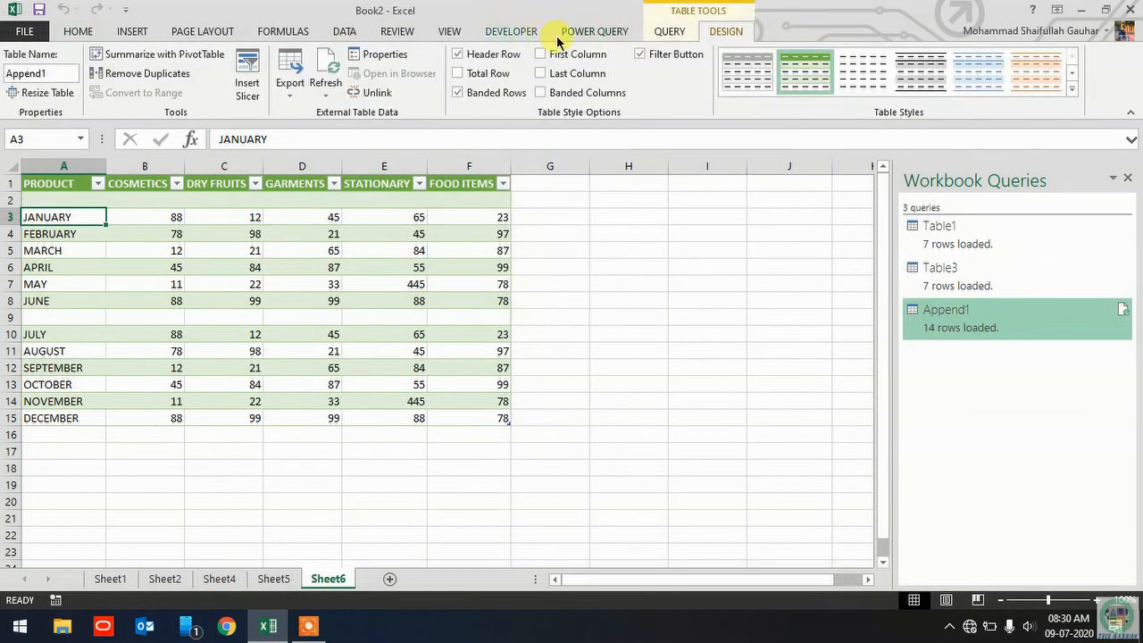